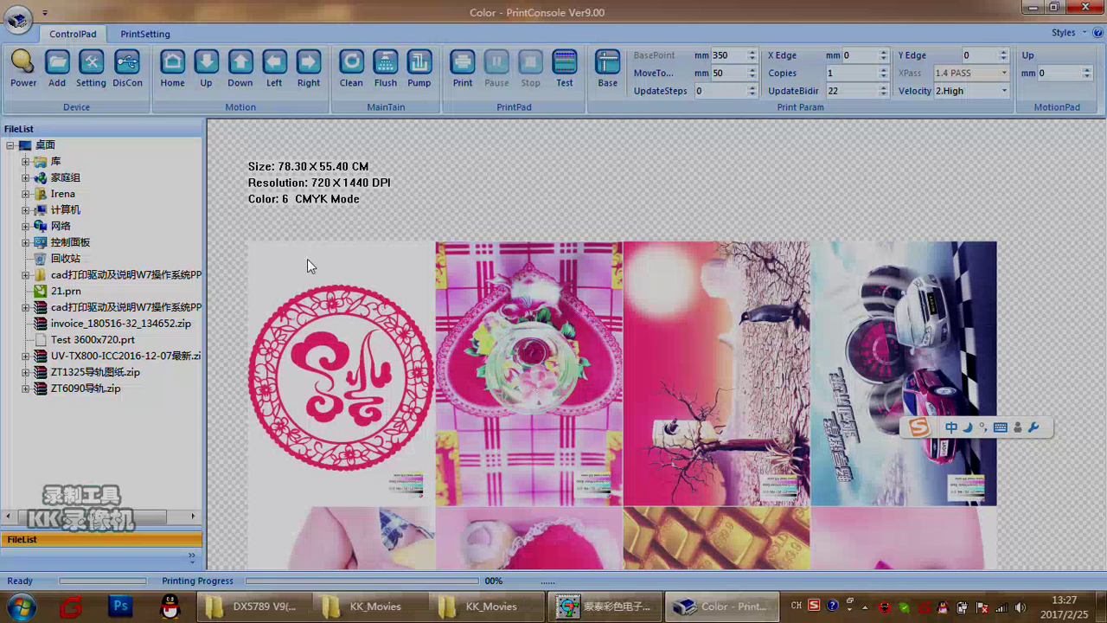
Step: Open System Config from the Setting button in the ControlPad Device group
{"action": "left_click", "coordinate": [86, 83]}
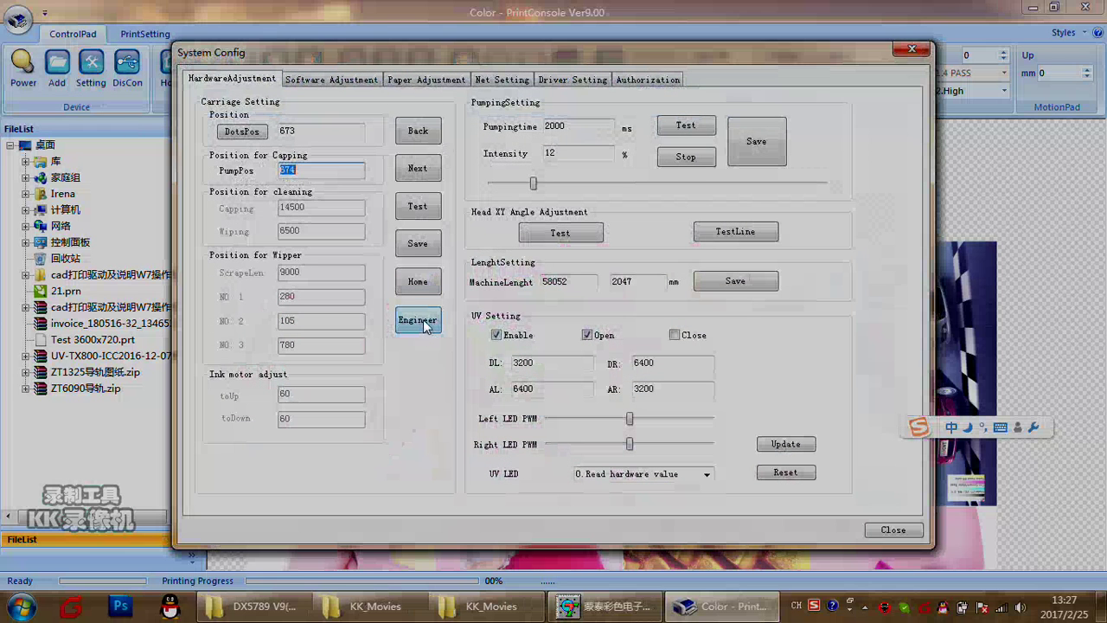
Step: Unlock Engineer Option from System Config by entering the engineer password
{"action": "left_click", "coordinate": [419, 322]}
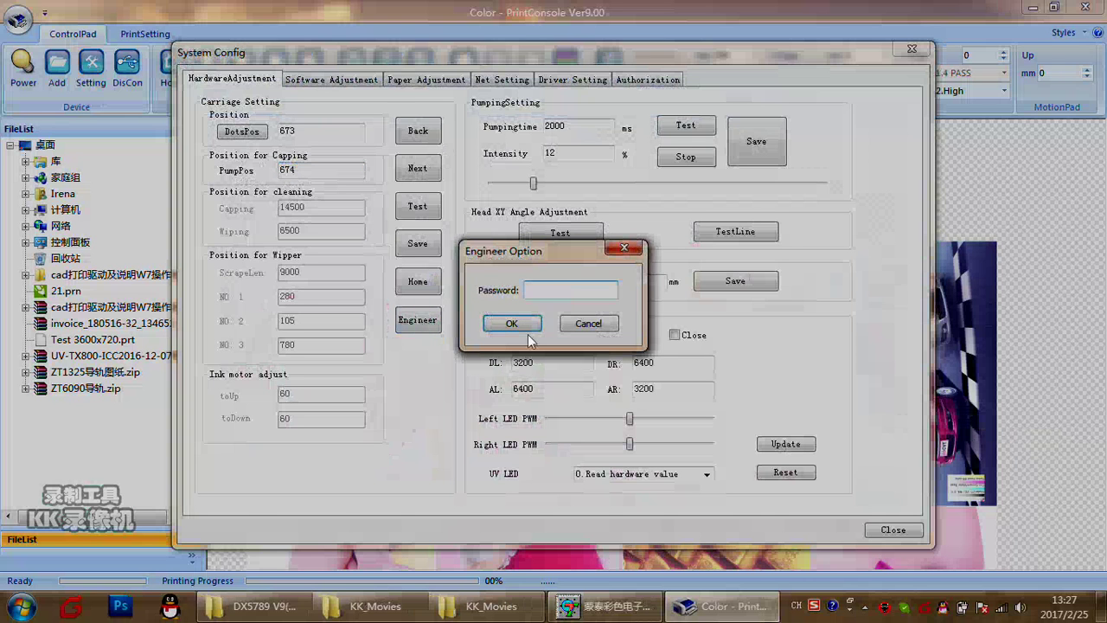
{"action": "type", "text": "******"}
{"action": "left_click", "coordinate": [530, 322]}
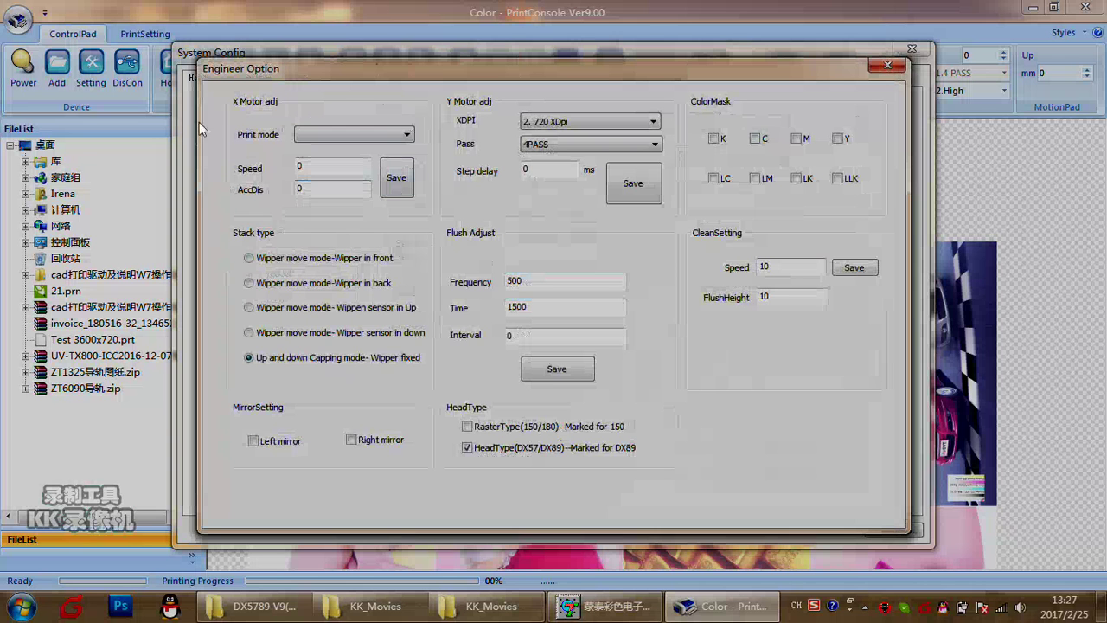
Step: Set the 7.720DIP(Low) print mode's X Motor speed to 20
{"action": "left_click", "coordinate": [407, 136]}
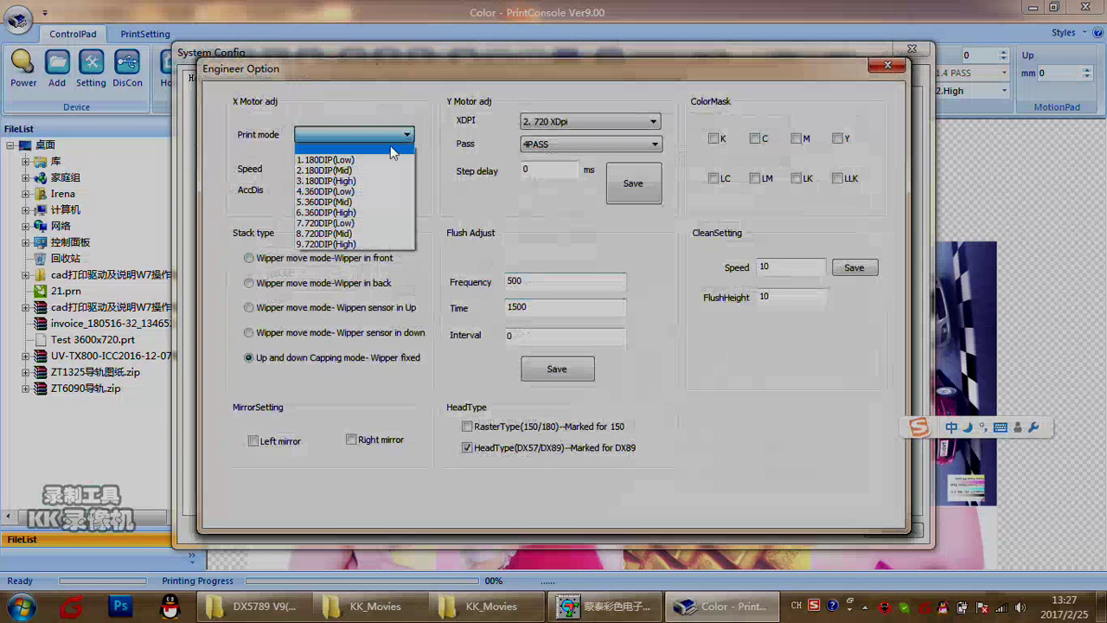
{"action": "left_click", "coordinate": [332, 225]}
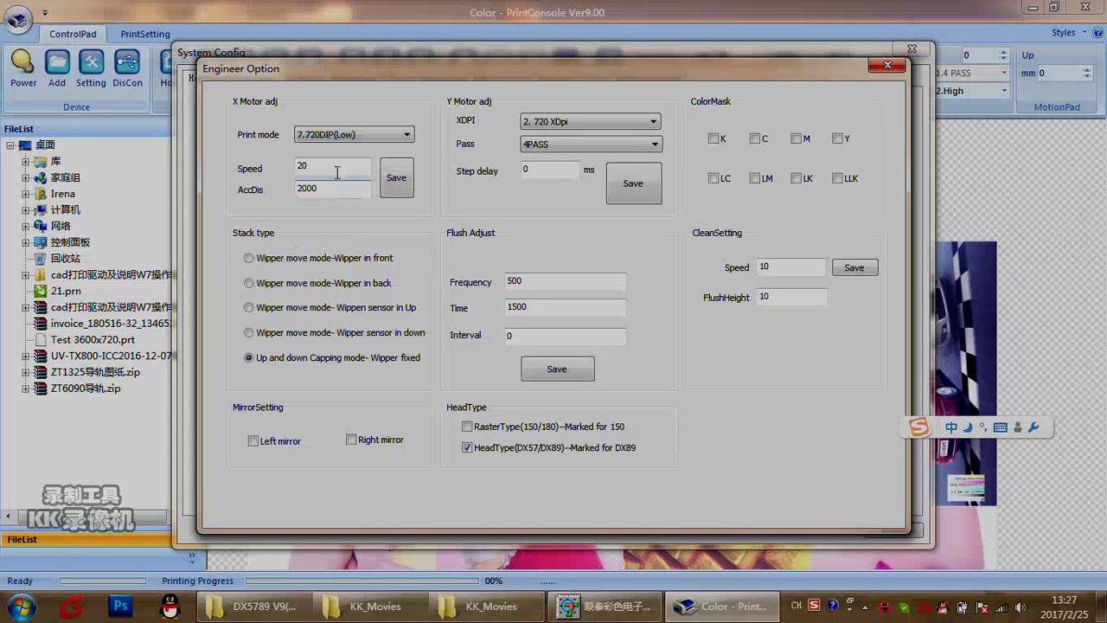
{"action": "double_click", "coordinate": [310, 167]}
{"action": "type", "text": "20"}
Step: Switch to 8.720DIP(Mid) and enter speed 50 with AccDis 2500
{"action": "left_click", "coordinate": [372, 135]}
{"action": "left_click", "coordinate": [342, 231]}
{"action": "key", "text": "Tab"}
{"action": "type", "text": "50"}
{"action": "key", "text": "Tab"}
{"action": "type", "text": "2500"}
{"action": "key", "text": "shift+Tab"}
Step: Switch to 9.720DIP(High) and set its speed to 68
{"action": "left_click", "coordinate": [342, 140]}
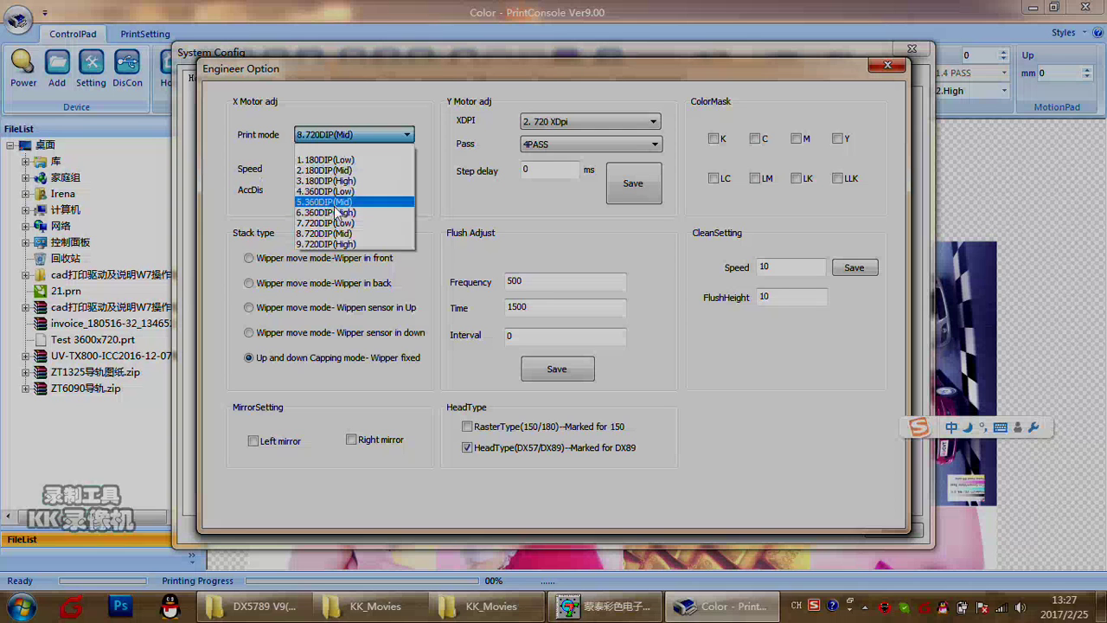
{"action": "left_click", "coordinate": [332, 246]}
{"action": "double_click", "coordinate": [313, 168]}
{"action": "type", "text": "58"}
{"action": "double_click", "coordinate": [311, 168]}
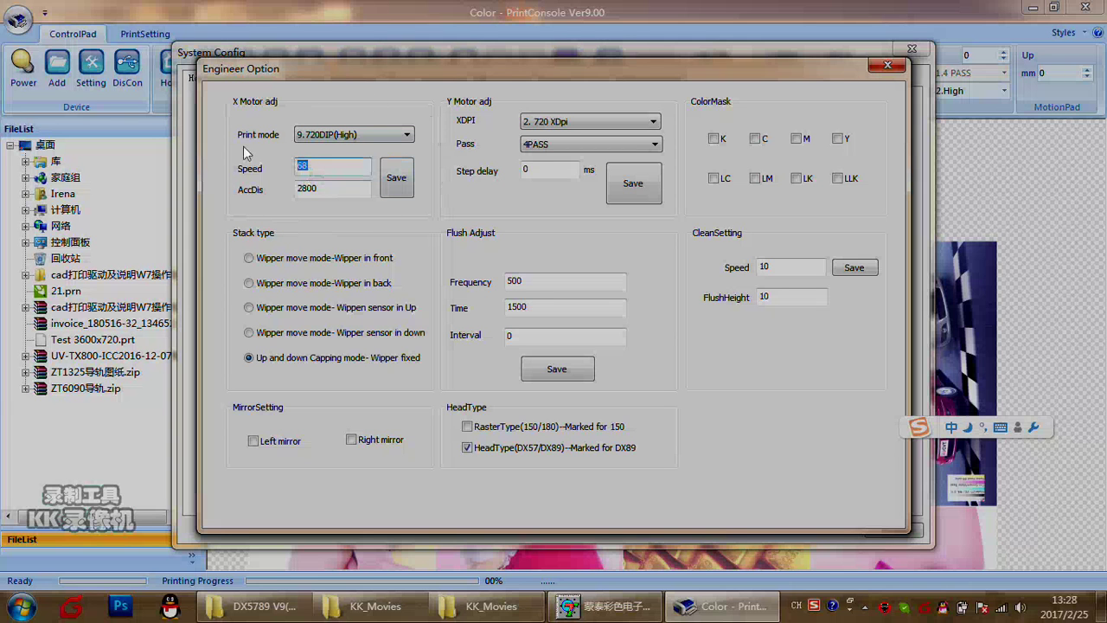
{"action": "type", "text": "68"}
{"action": "left_click", "coordinate": [340, 140]}
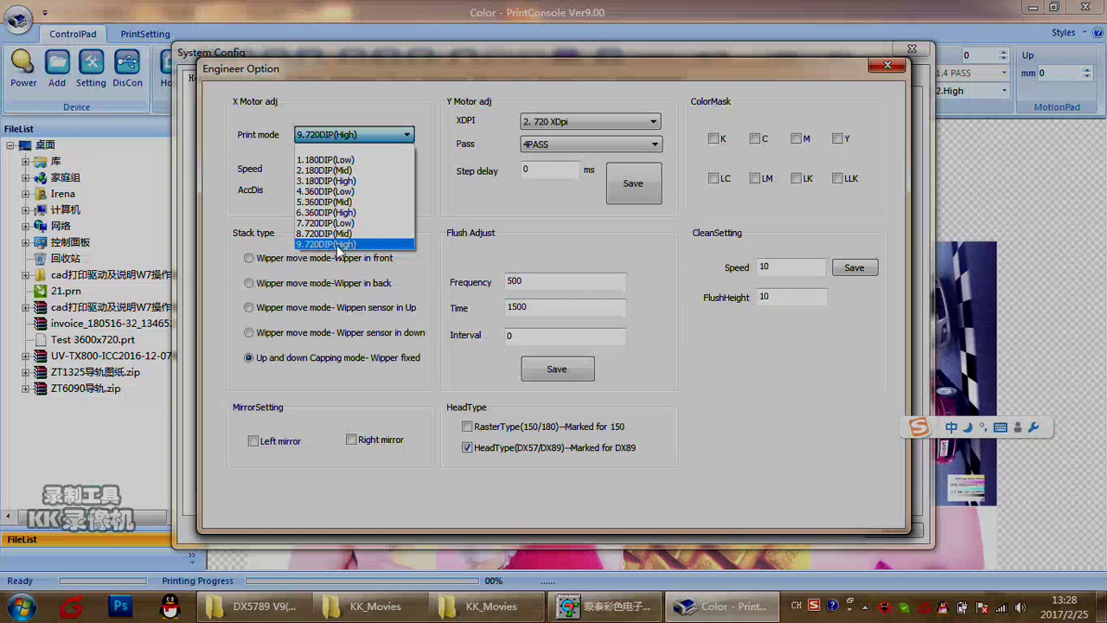
{"action": "left_click", "coordinate": [337, 245]}
{"action": "left_click_drag", "start_coordinate": [296, 166], "coordinate": [320, 170]}
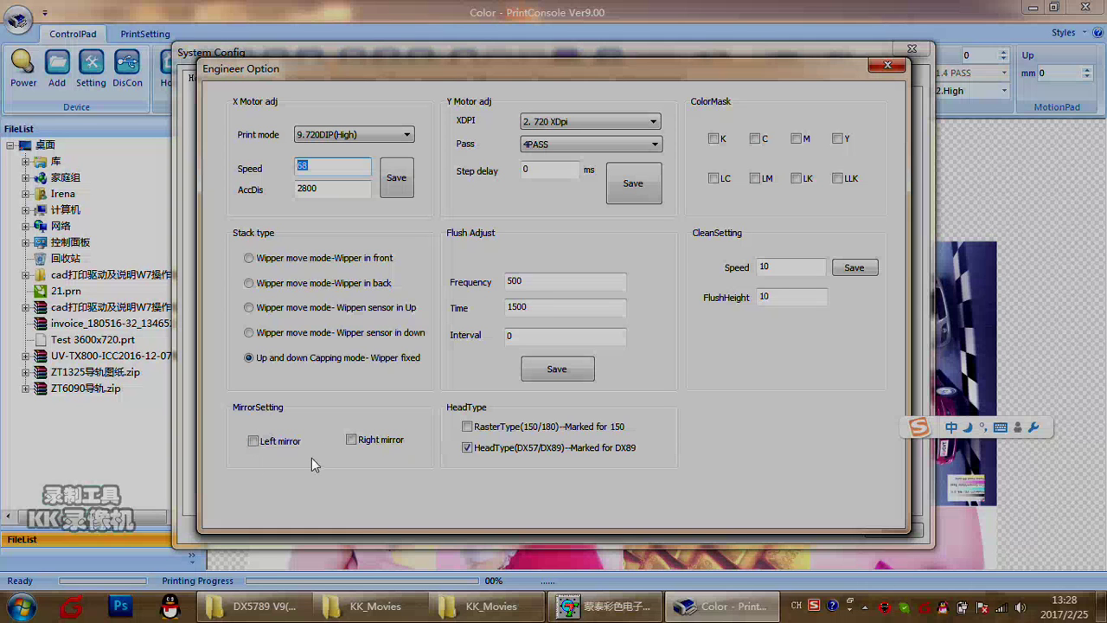
{"action": "left_click", "coordinate": [253, 441]}
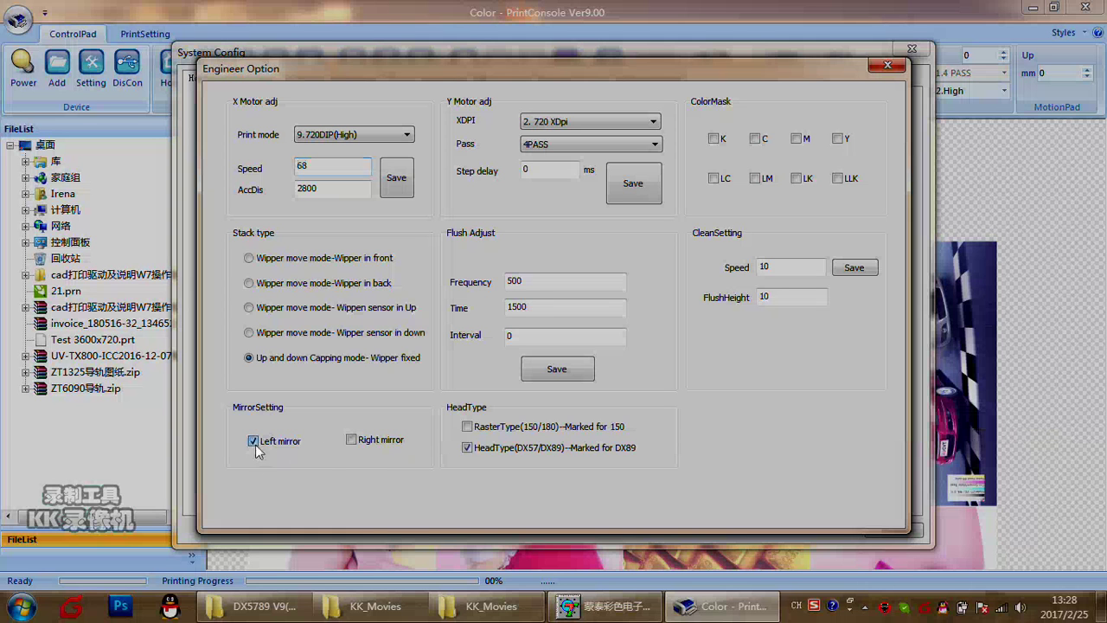
{"action": "left_click", "coordinate": [351, 440]}
{"action": "left_click", "coordinate": [351, 439]}
{"action": "left_click", "coordinate": [253, 441]}
{"action": "left_click", "coordinate": [588, 124]}
{"action": "left_click", "coordinate": [585, 146]}
{"action": "left_click", "coordinate": [576, 143]}
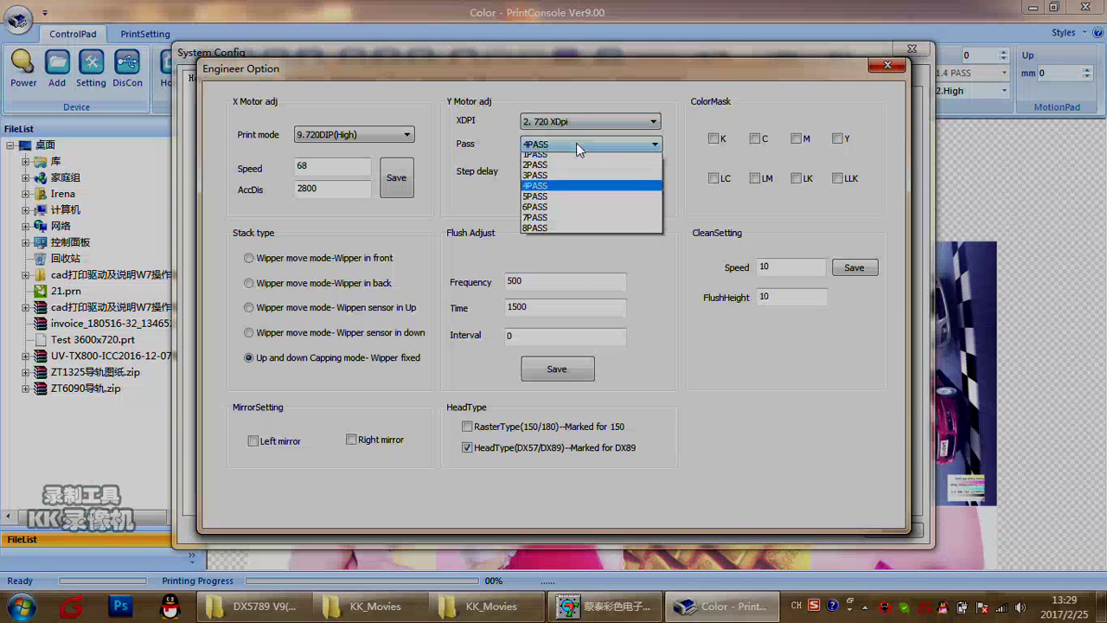
{"action": "left_click", "coordinate": [576, 142]}
{"action": "double_click", "coordinate": [541, 172]}
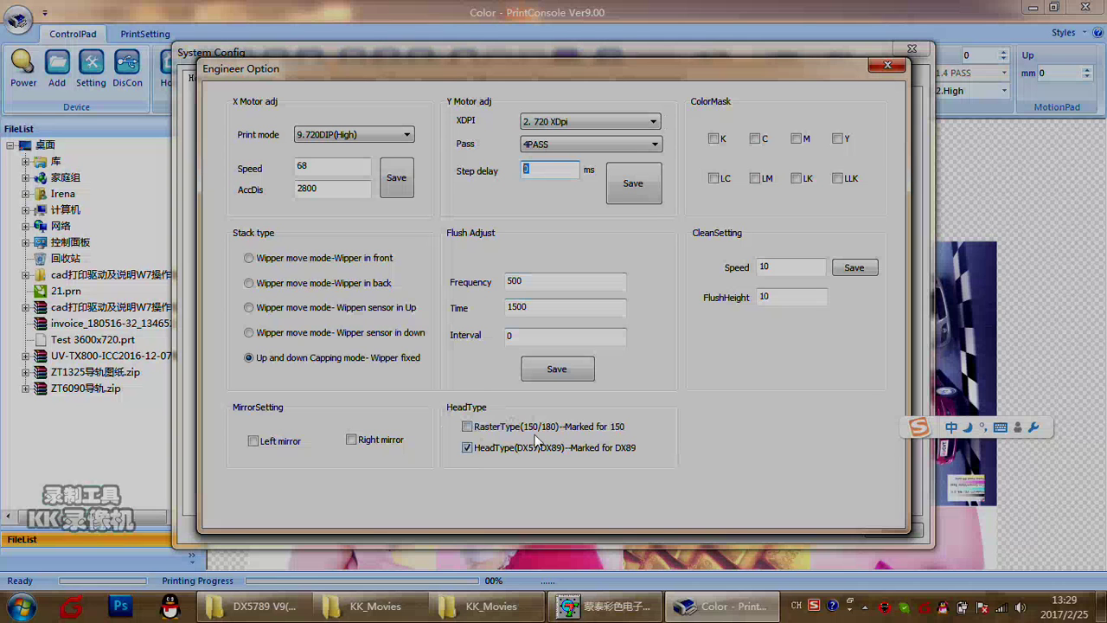
{"action": "left_click", "coordinate": [467, 429]}
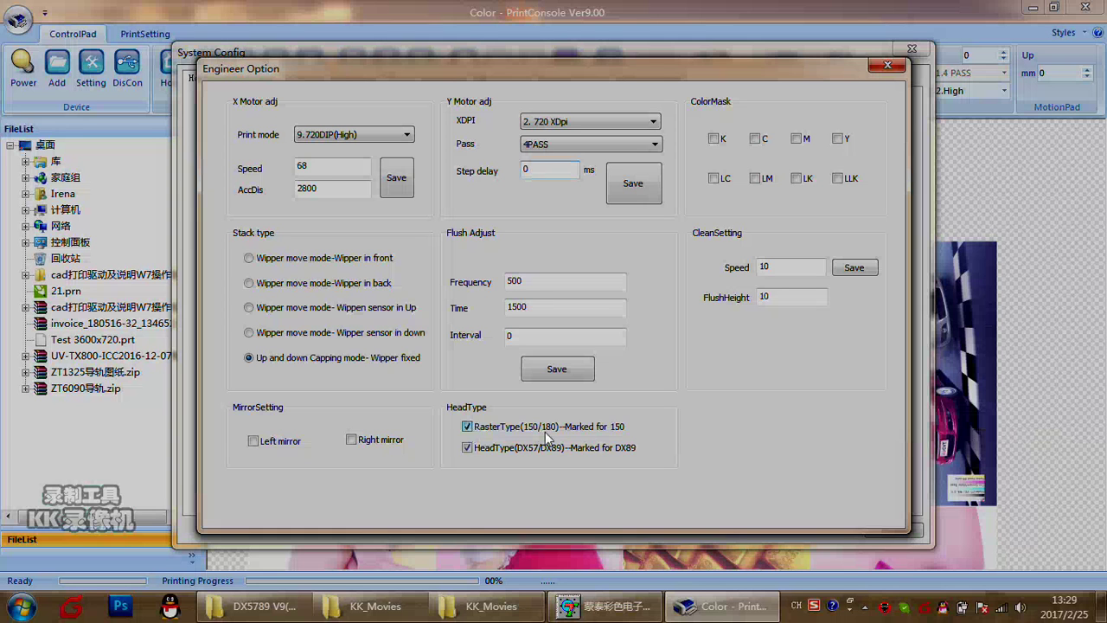
{"action": "left_click", "coordinate": [471, 427]}
{"action": "double_click", "coordinate": [765, 271]}
{"action": "key", "text": "BackSpace"}
{"action": "type", "text": "10"}
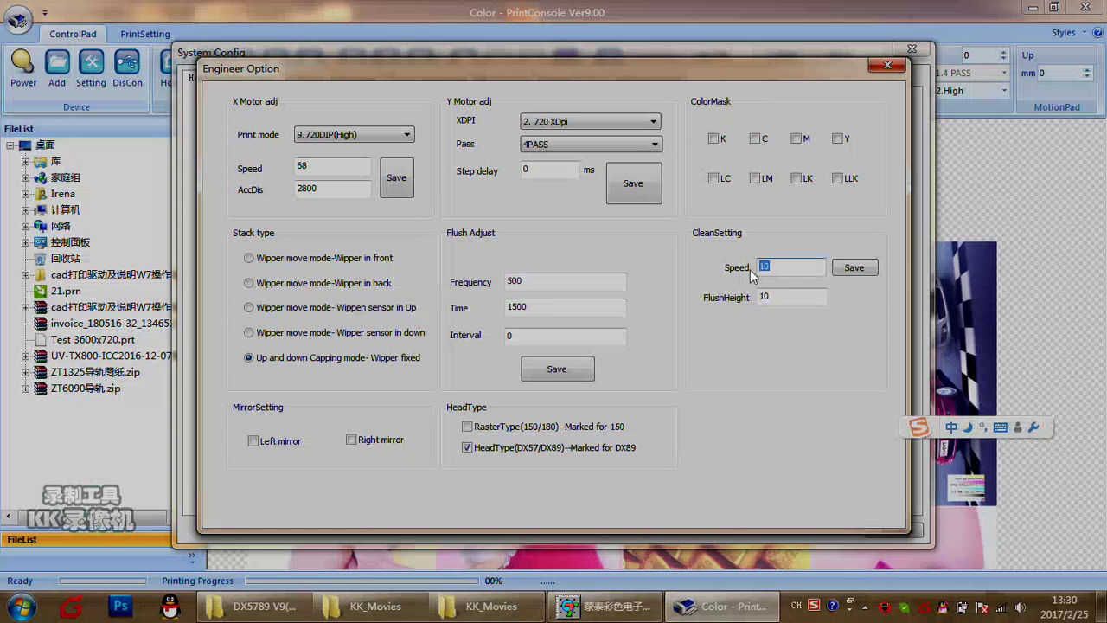
{"action": "double_click", "coordinate": [777, 272]}
{"action": "double_click", "coordinate": [765, 299]}
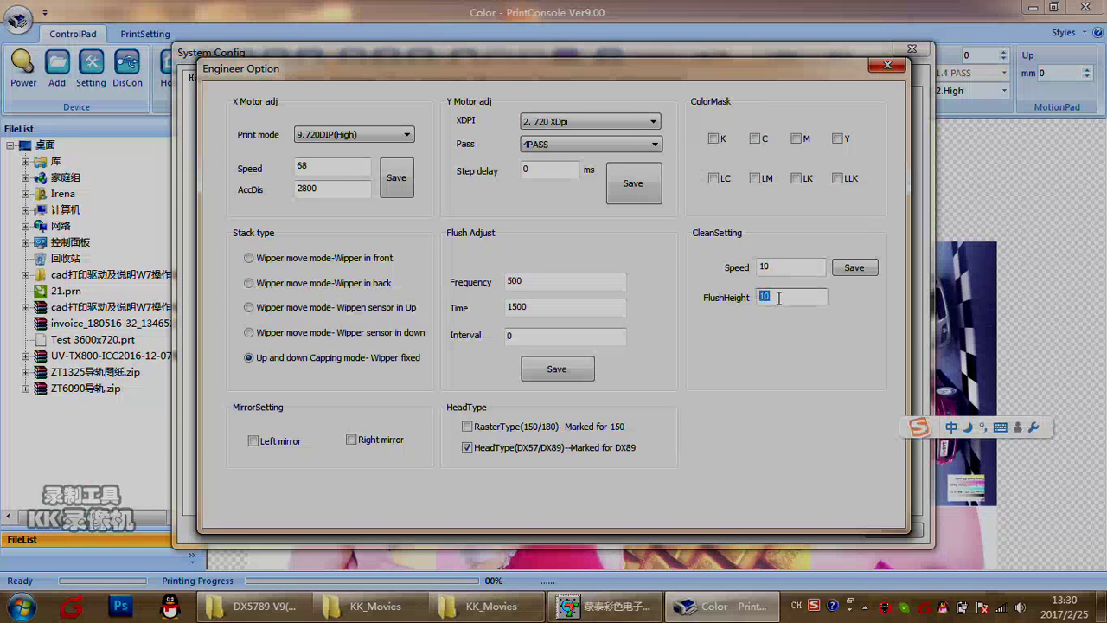
{"action": "double_click", "coordinate": [765, 267]}
{"action": "left_click", "coordinate": [772, 267]}
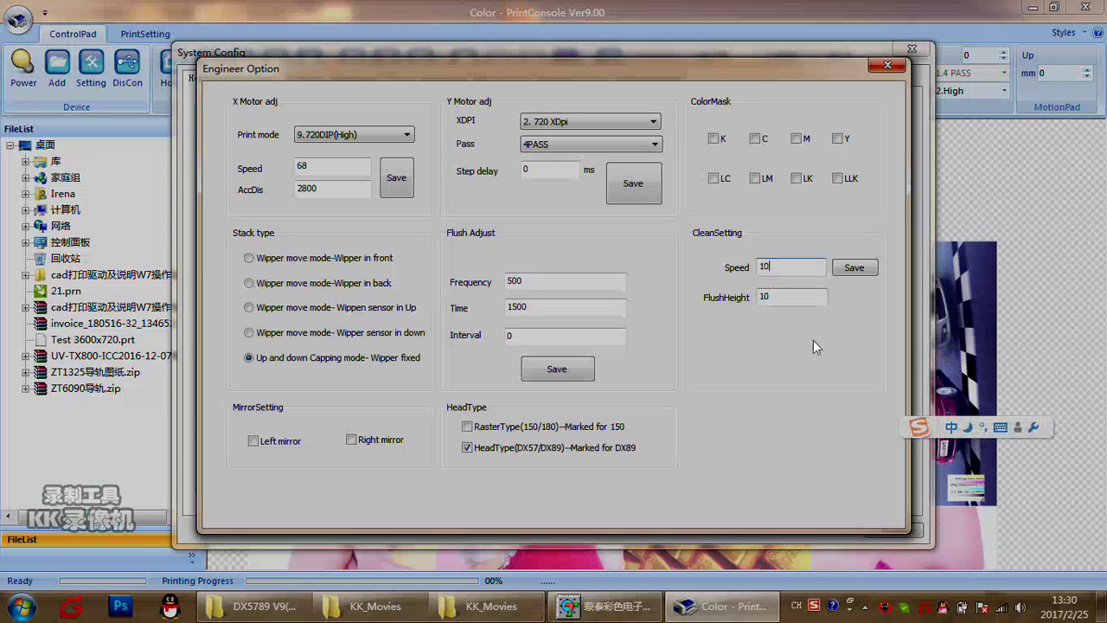